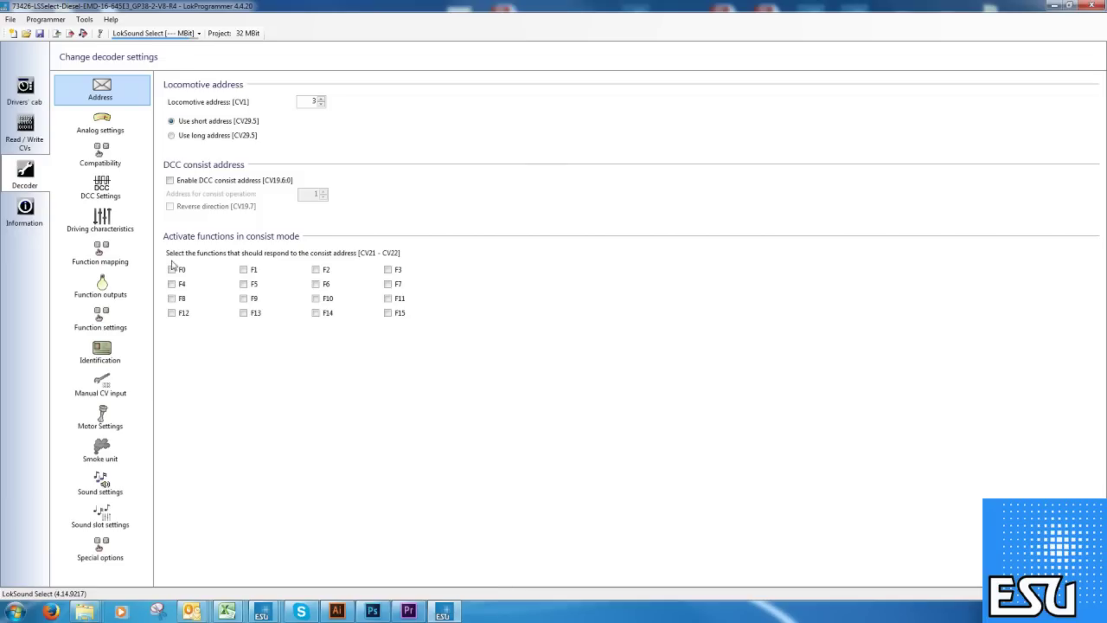
Step: Open the Function mapping table in LokProgrammer
{"action": "left_click", "coordinate": [135, 263]}
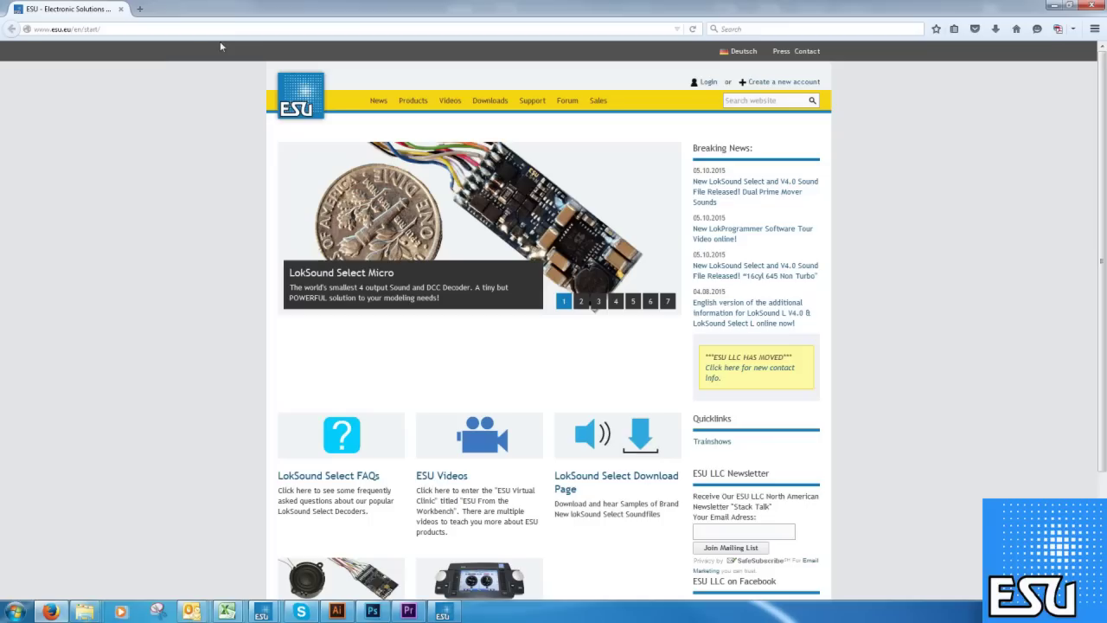
Step: Browse ESU's Downloads > Instruction manuals > Digital decoders and scroll the LokSound and LokPilot manuals
{"action": "left_click", "coordinate": [488, 104]}
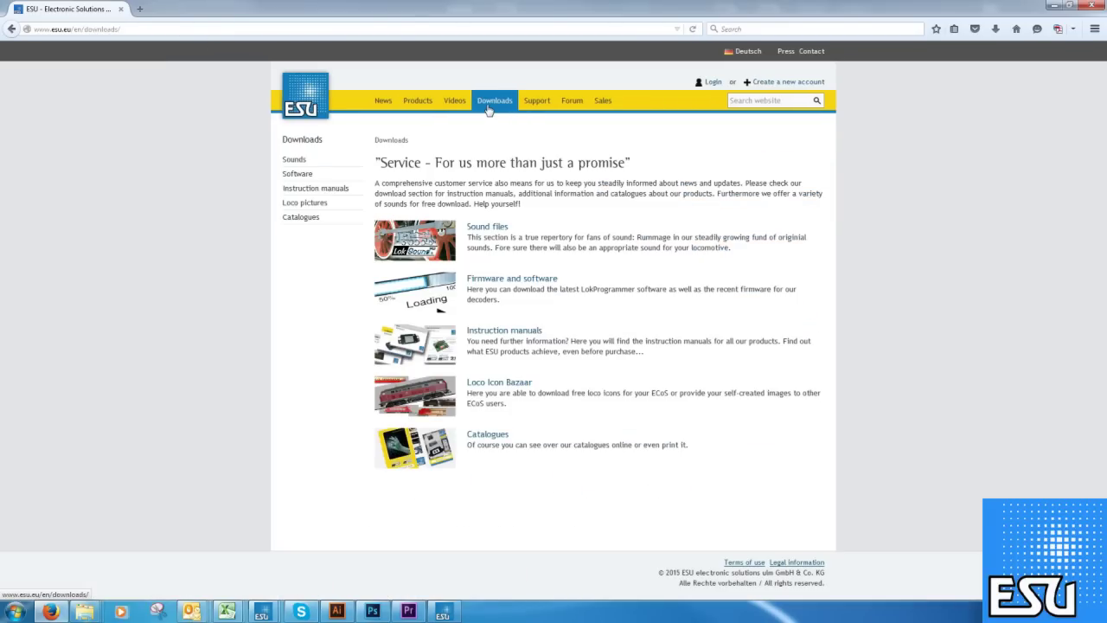
{"action": "left_click", "coordinate": [504, 334]}
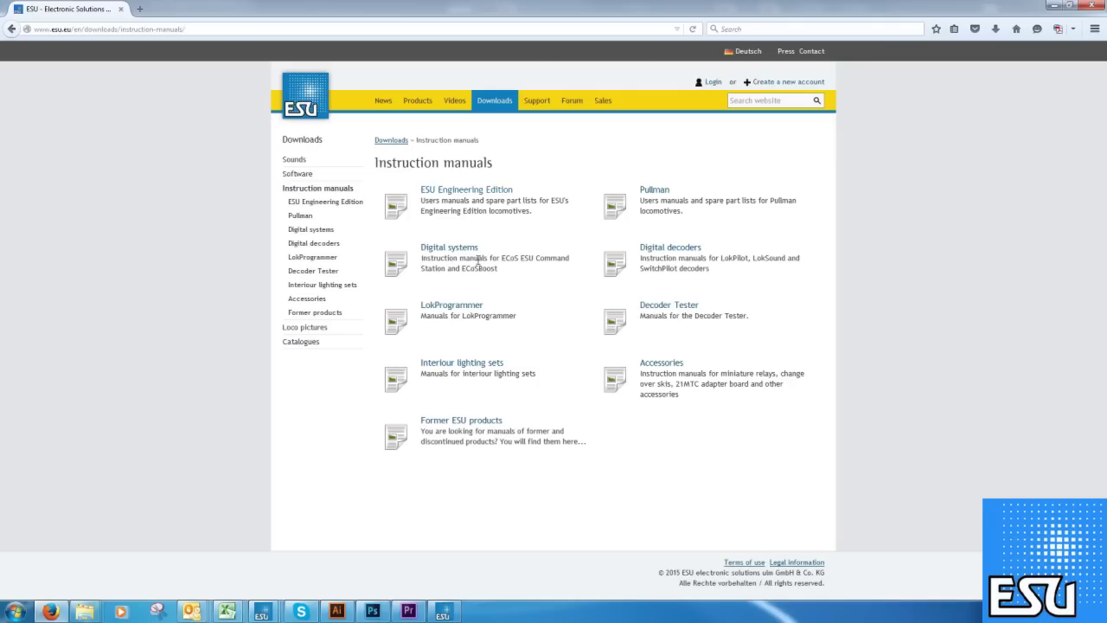
{"action": "left_click", "coordinate": [688, 249]}
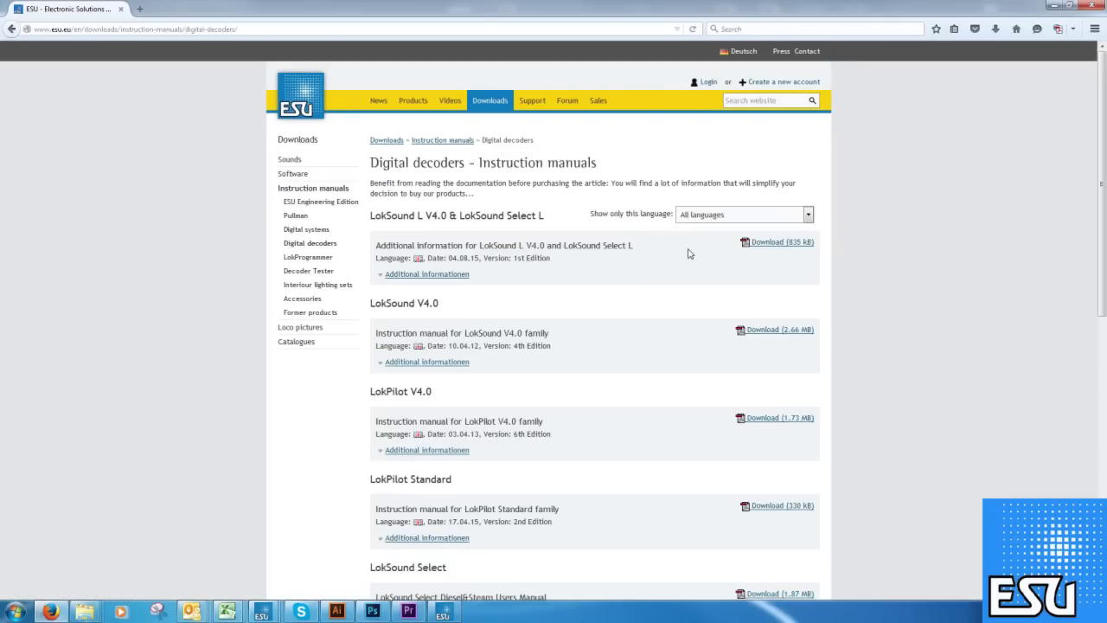
{"action": "scroll", "coordinate": [485, 298], "scroll_direction": "down", "scroll_amount": 3}
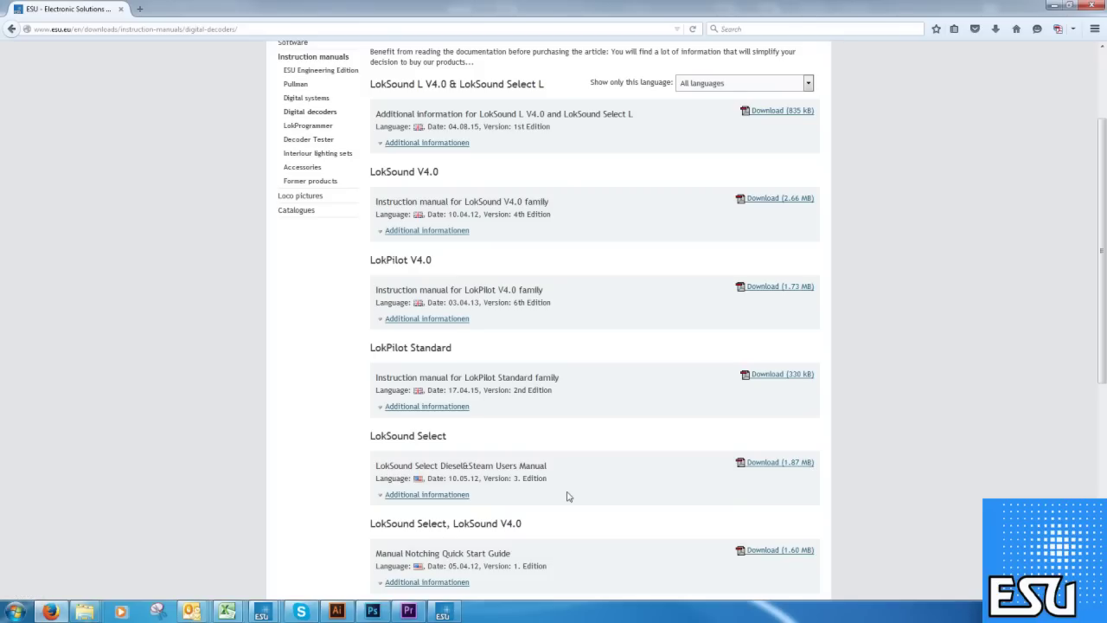
Step: Visit the ESU Software downloads page, then minimize Firefox to return to LokProgrammer
{"action": "left_click", "coordinate": [443, 614]}
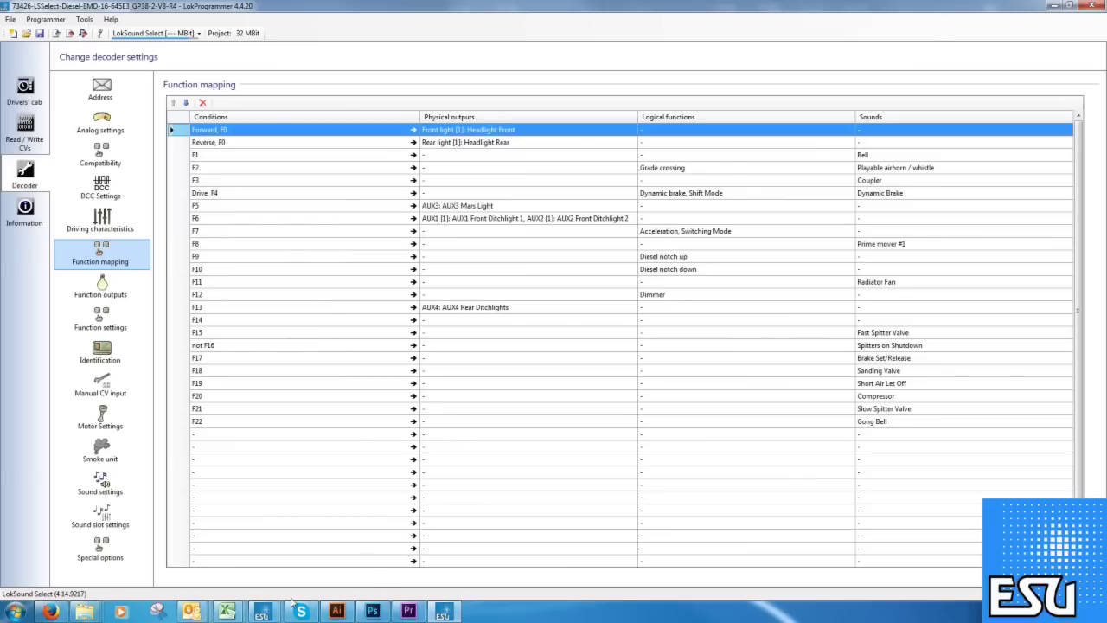
{"action": "left_click", "coordinate": [50, 611]}
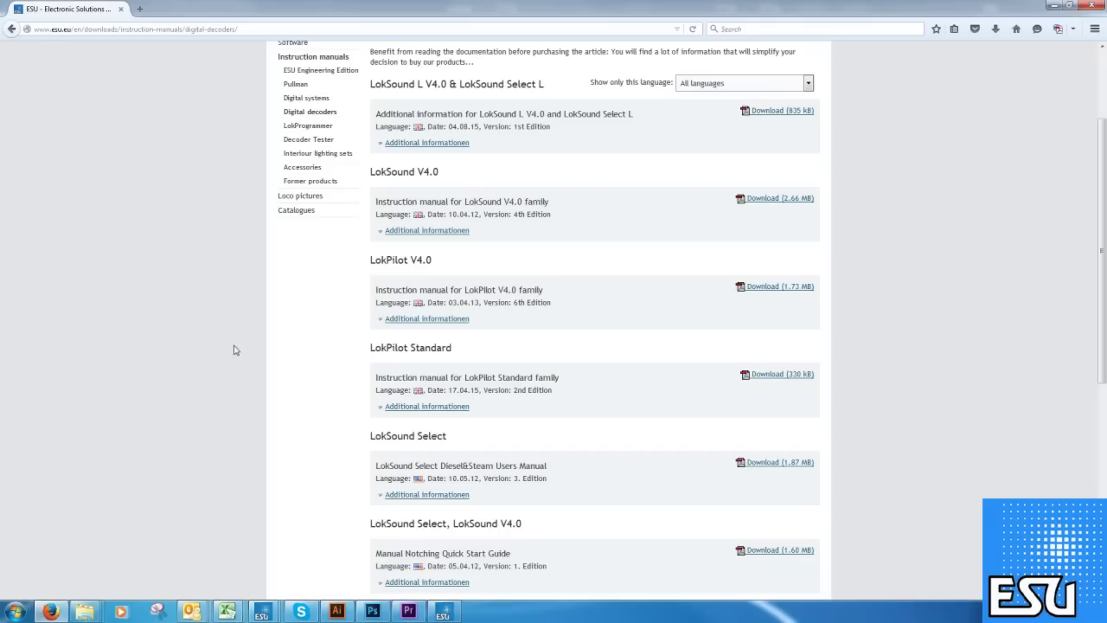
{"action": "scroll", "coordinate": [466, 138], "scroll_direction": "up", "scroll_amount": 3}
{"action": "left_click", "coordinate": [490, 102]}
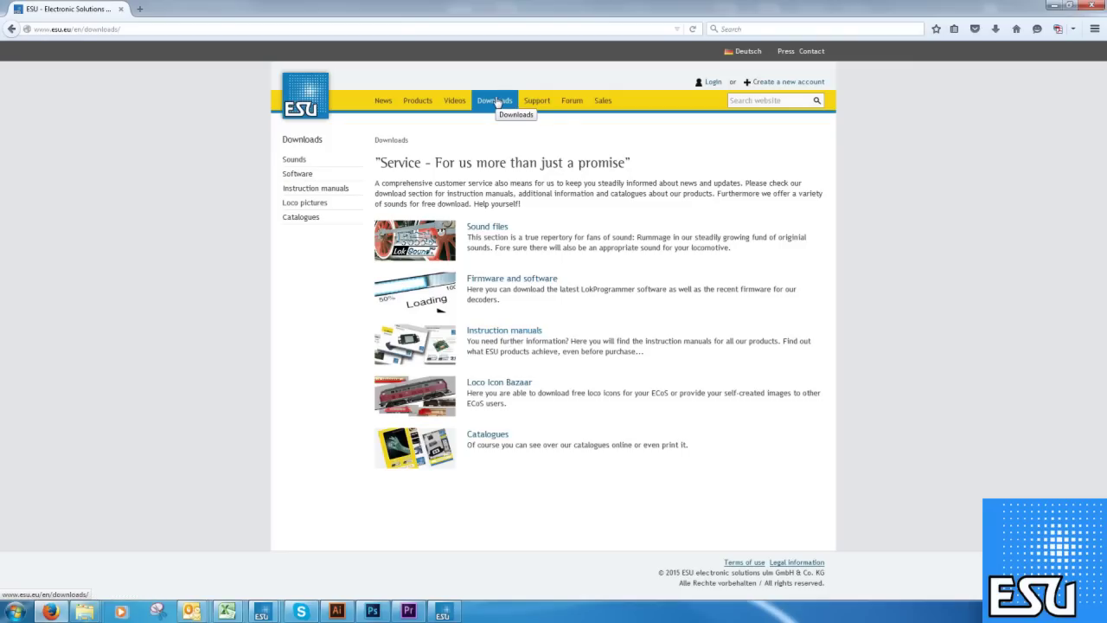
{"action": "left_click", "coordinate": [545, 279]}
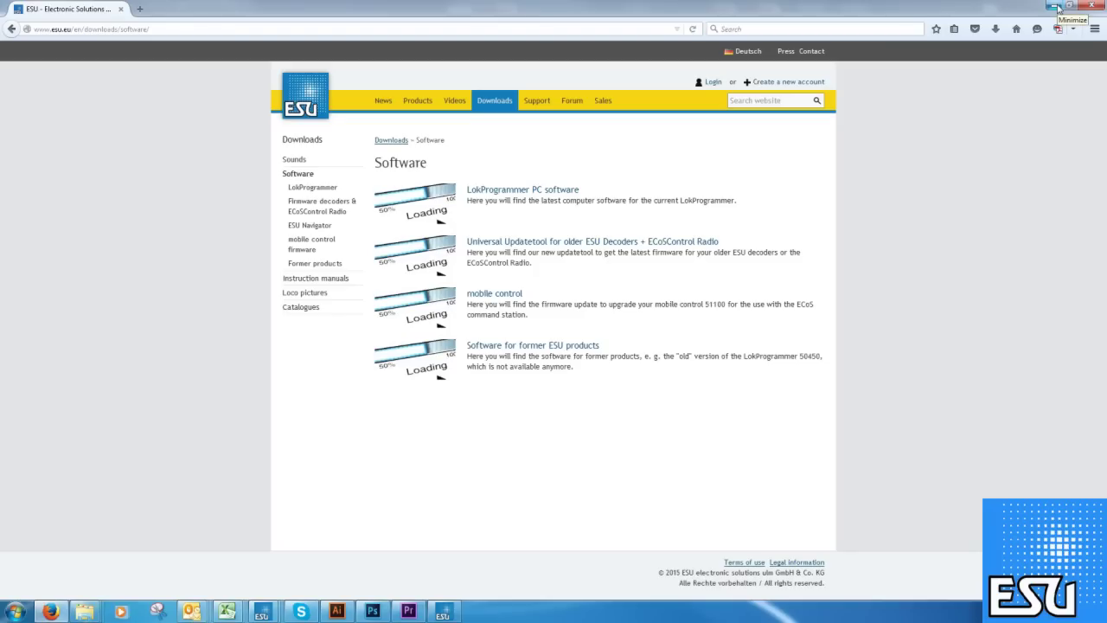
{"action": "left_click", "coordinate": [1058, 7]}
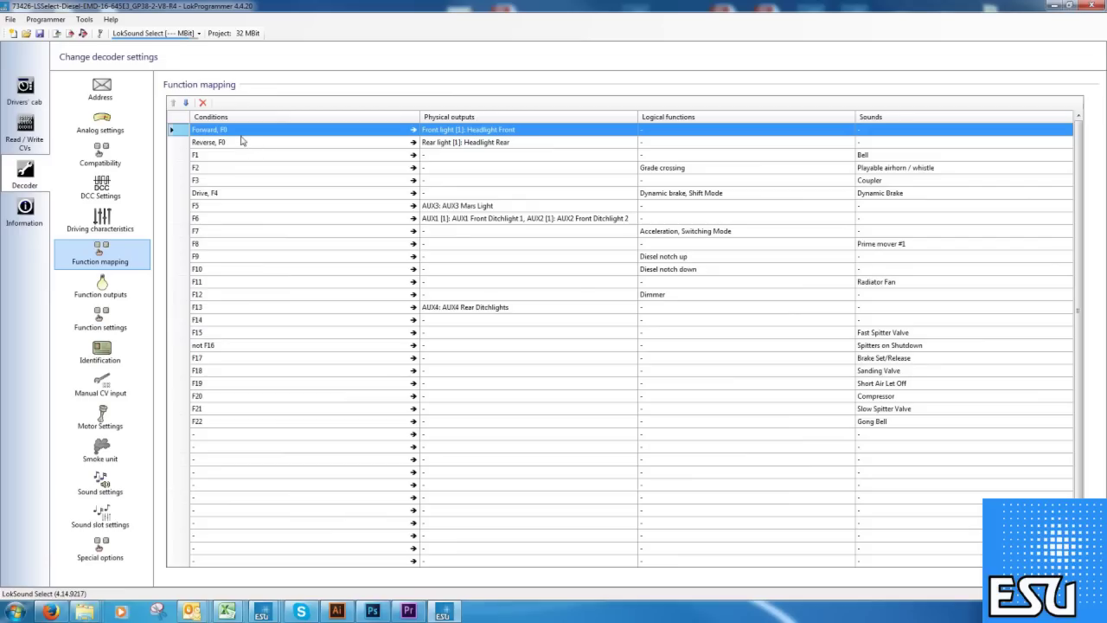
Step: Change the front headlight's F0 condition from Forward to direction Ignore
{"action": "left_click", "coordinate": [216, 131]}
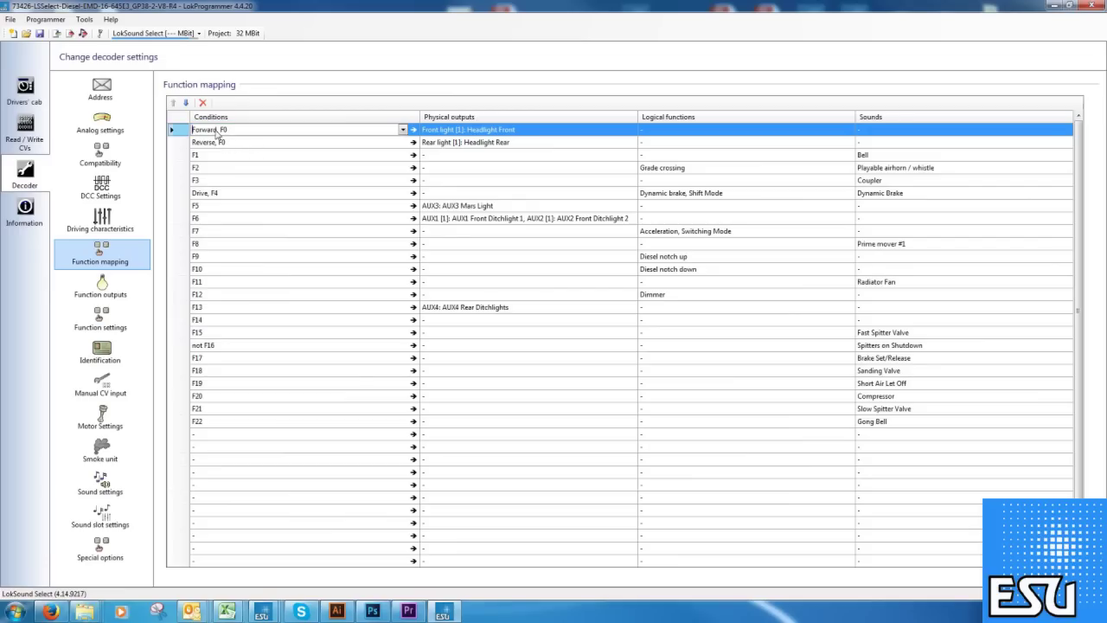
{"action": "left_click", "coordinate": [402, 130]}
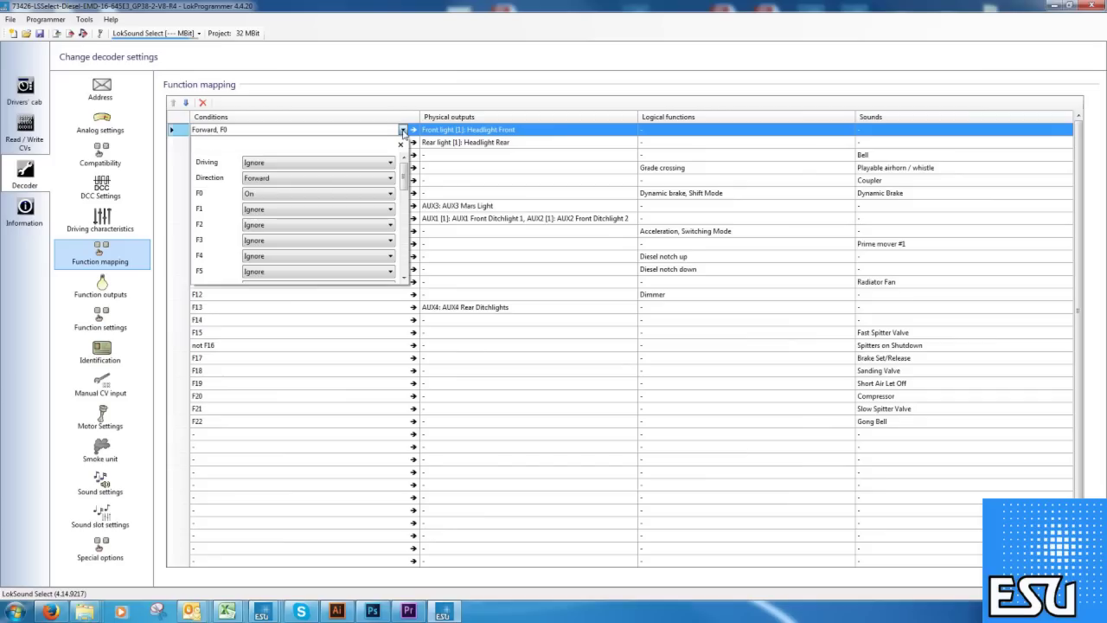
{"action": "left_click", "coordinate": [390, 178]}
{"action": "left_click", "coordinate": [391, 190]}
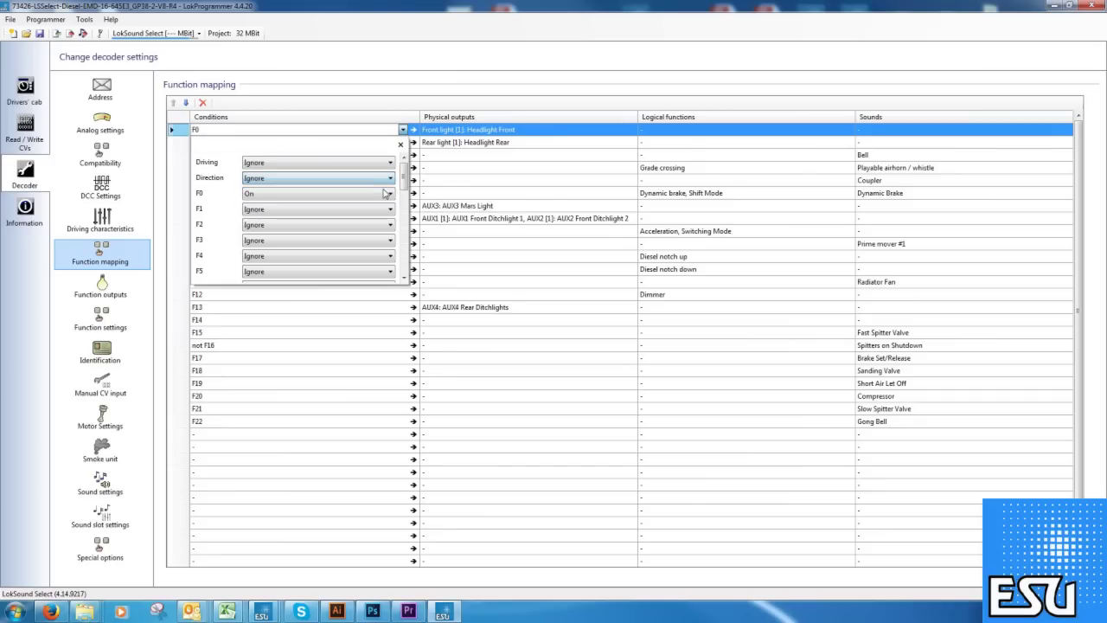
{"action": "left_click", "coordinate": [401, 146]}
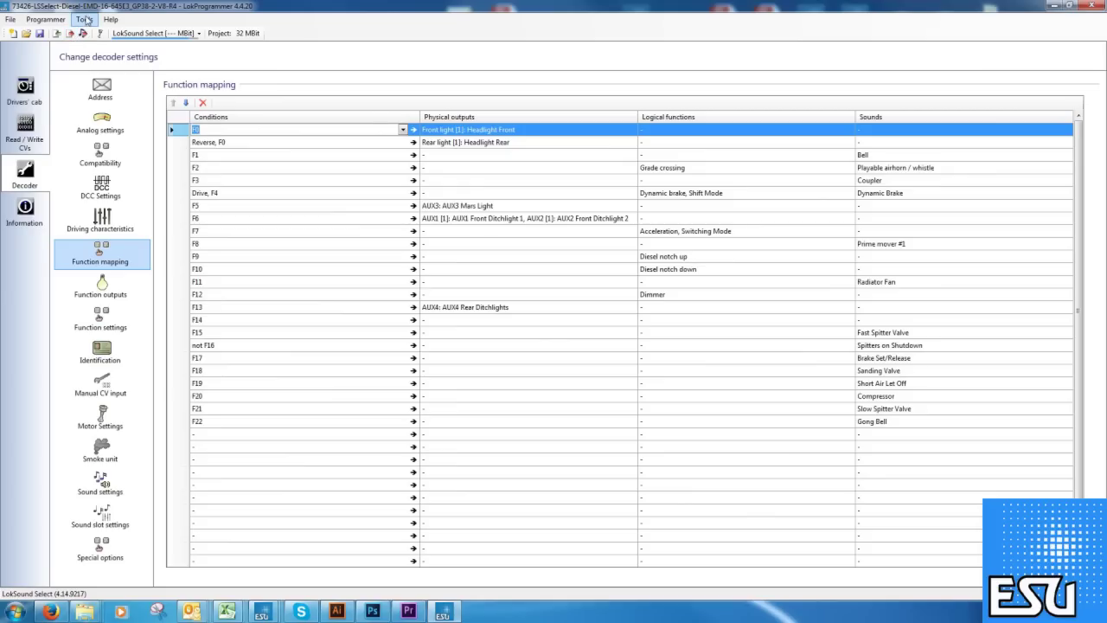
Step: Show the changed CVs (CV31 = 16, CV32 = 2, CV257 = 16) and center the dialog
{"action": "left_click", "coordinate": [87, 21]}
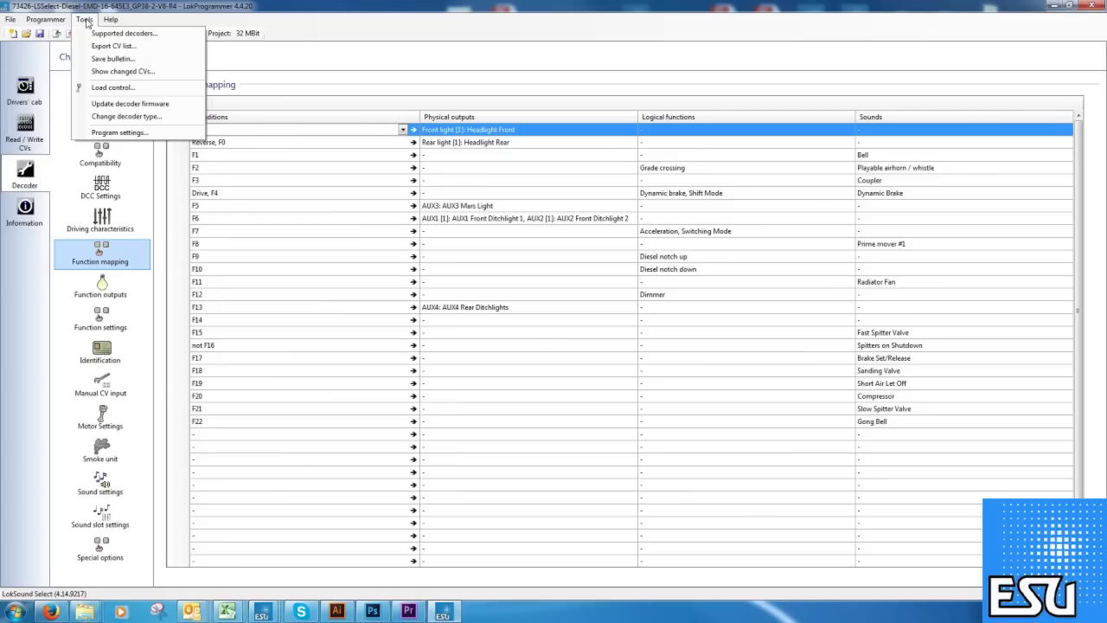
{"action": "left_click", "coordinate": [151, 74]}
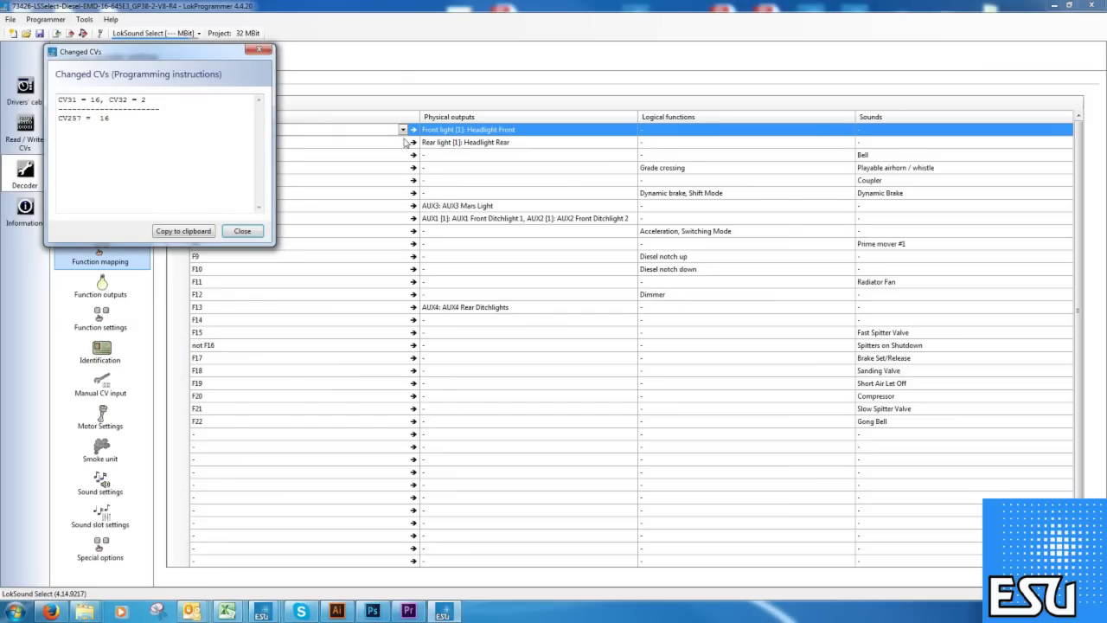
{"action": "left_click_drag", "start_coordinate": [206, 58], "coordinate": [490, 188]}
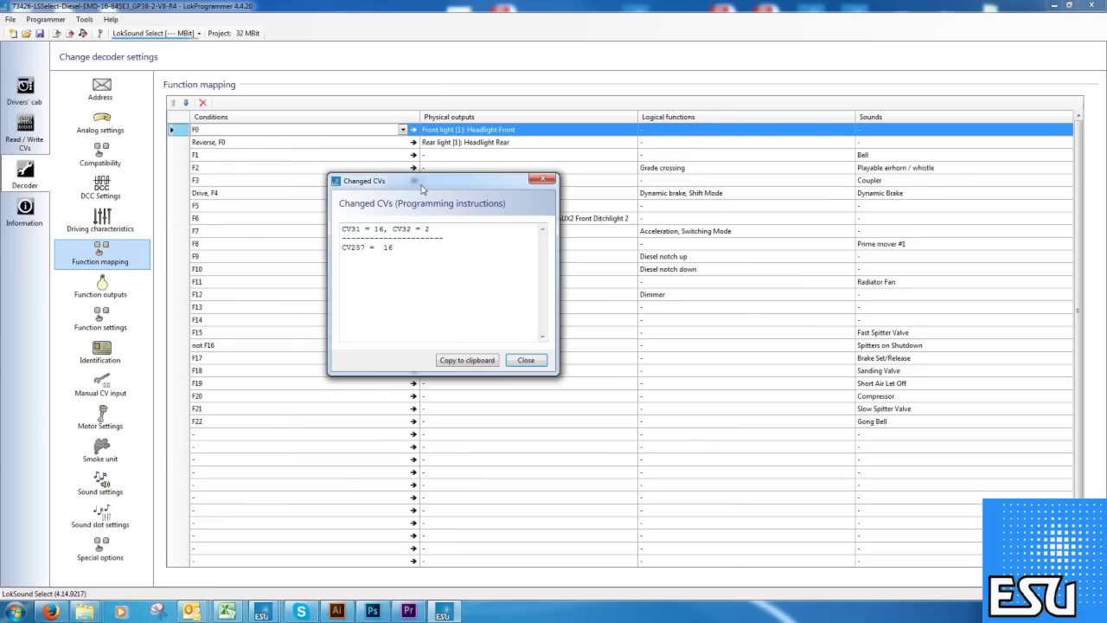
Step: Close the Changed CVs dialog to return to the Function mapping table
{"action": "left_click", "coordinate": [525, 361]}
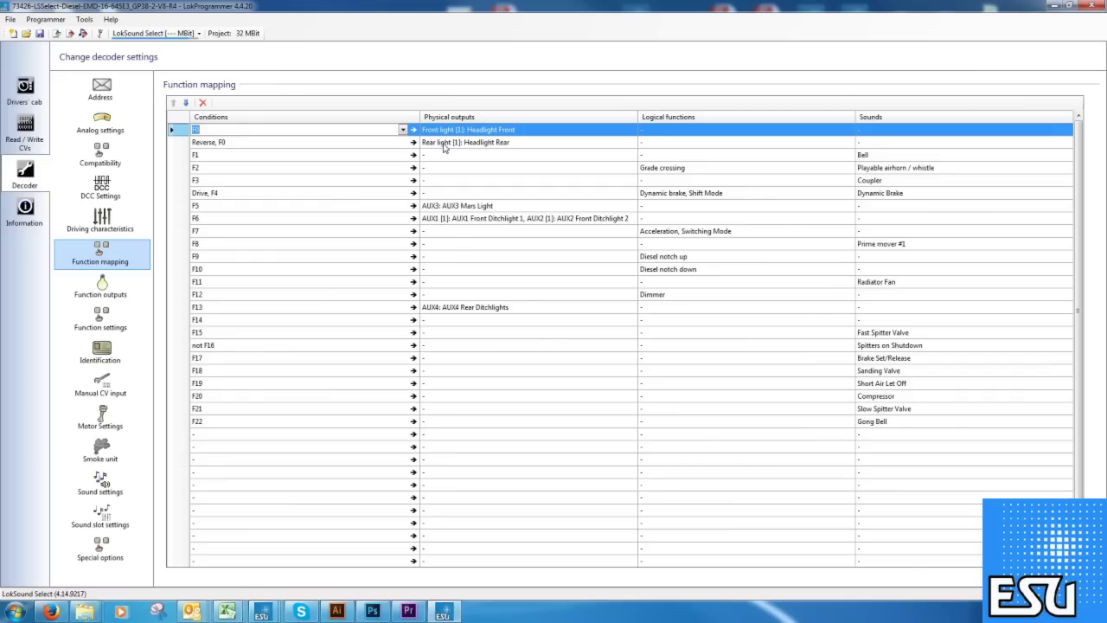
{"action": "left_click", "coordinate": [83, 19]}
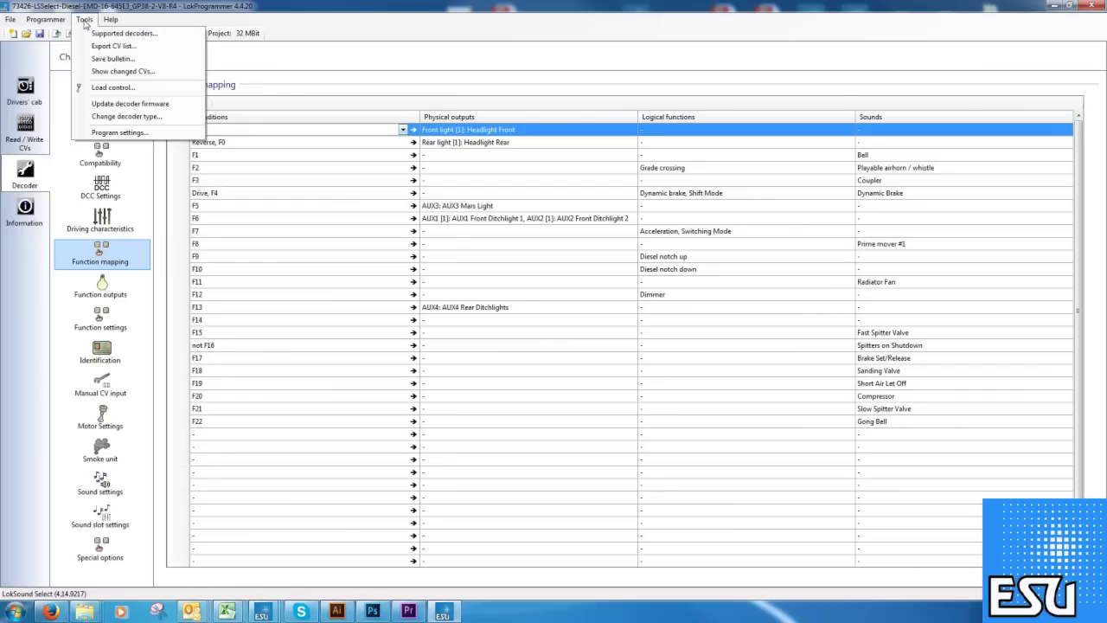
{"action": "left_click", "coordinate": [126, 73]}
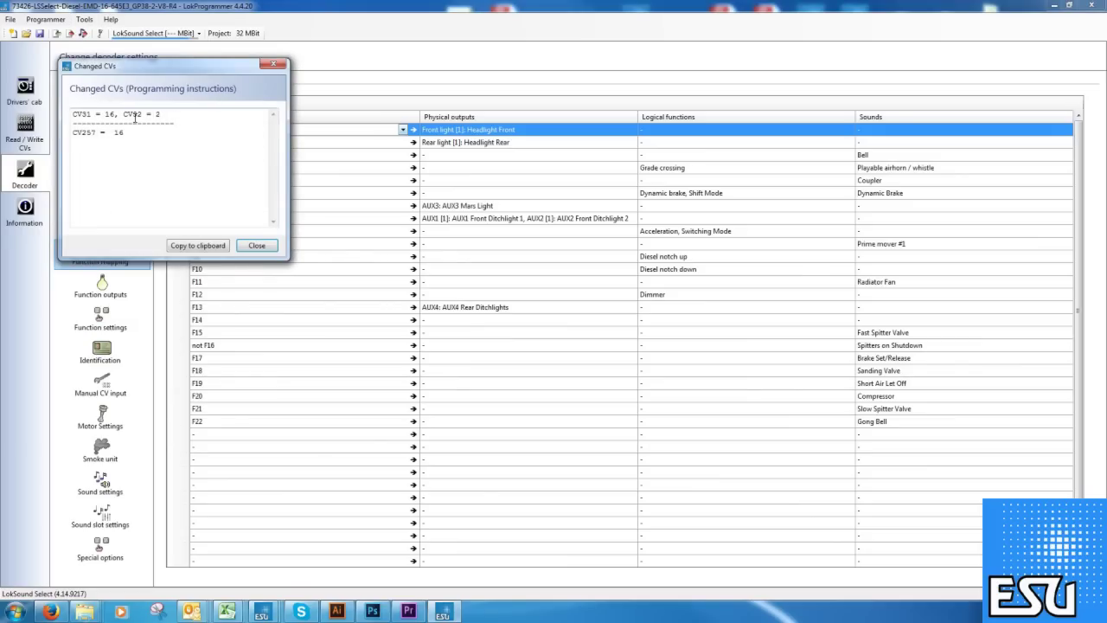
{"action": "left_click", "coordinate": [257, 245]}
{"action": "left_click", "coordinate": [11, 19]}
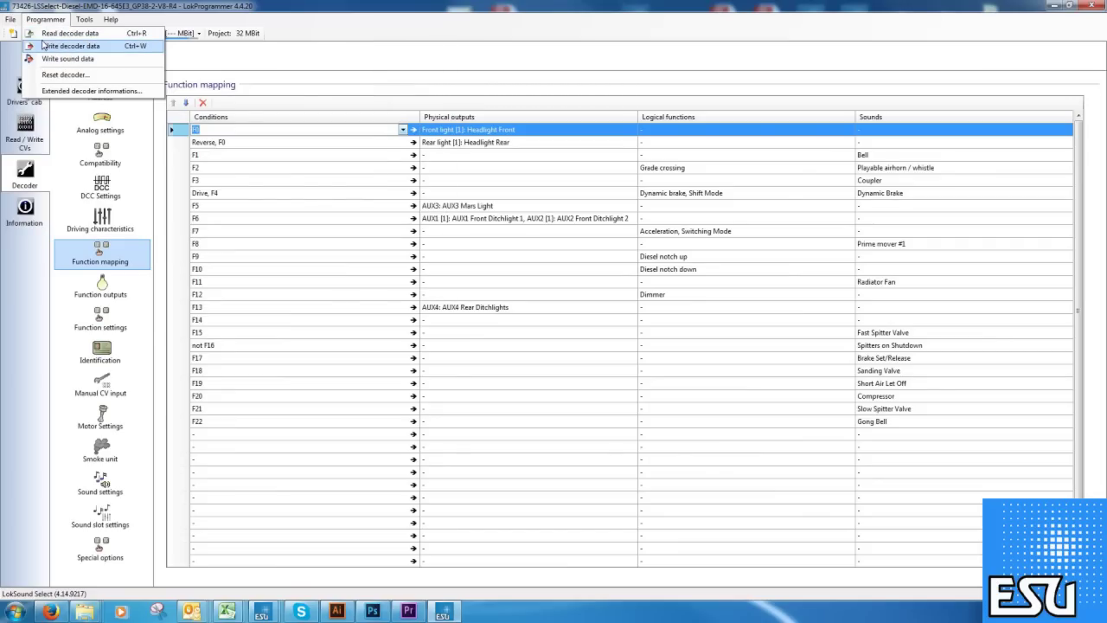
{"action": "mouse_move", "coordinate": [81, 25]}
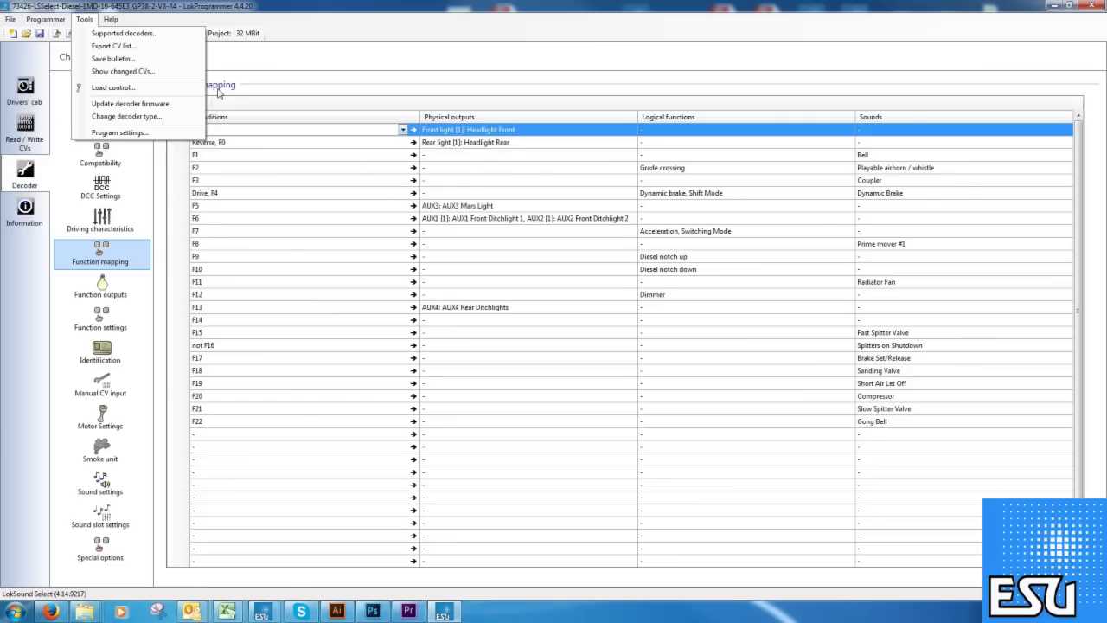
Step: Map F1 to Front light [2] and view the changed CVs, now adding CV299 = 16
{"action": "left_click", "coordinate": [464, 163]}
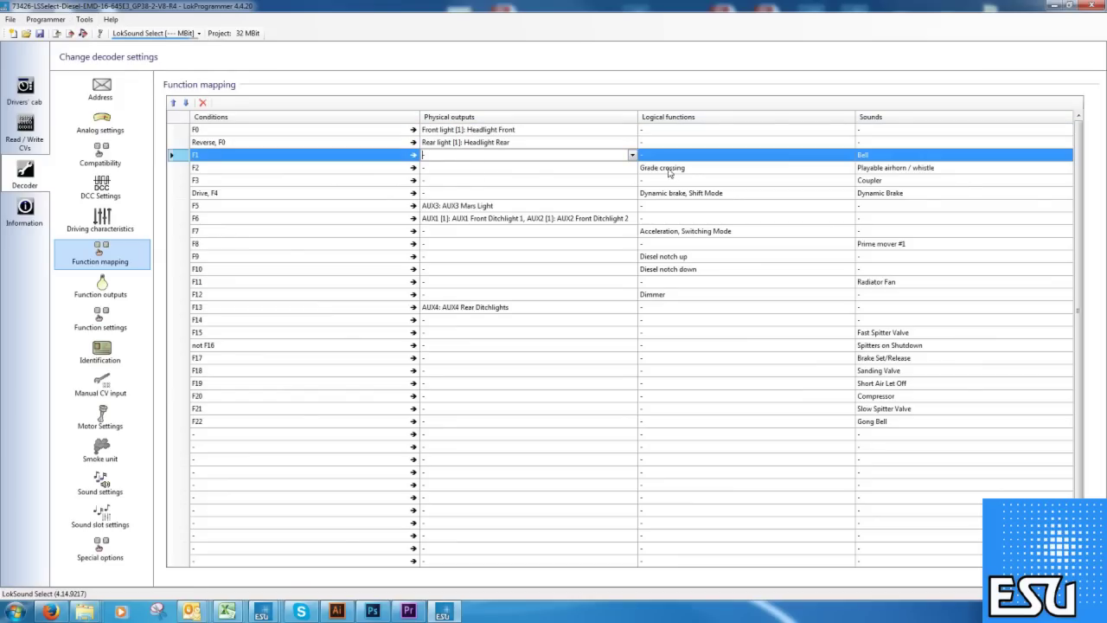
{"action": "left_click", "coordinate": [633, 156]}
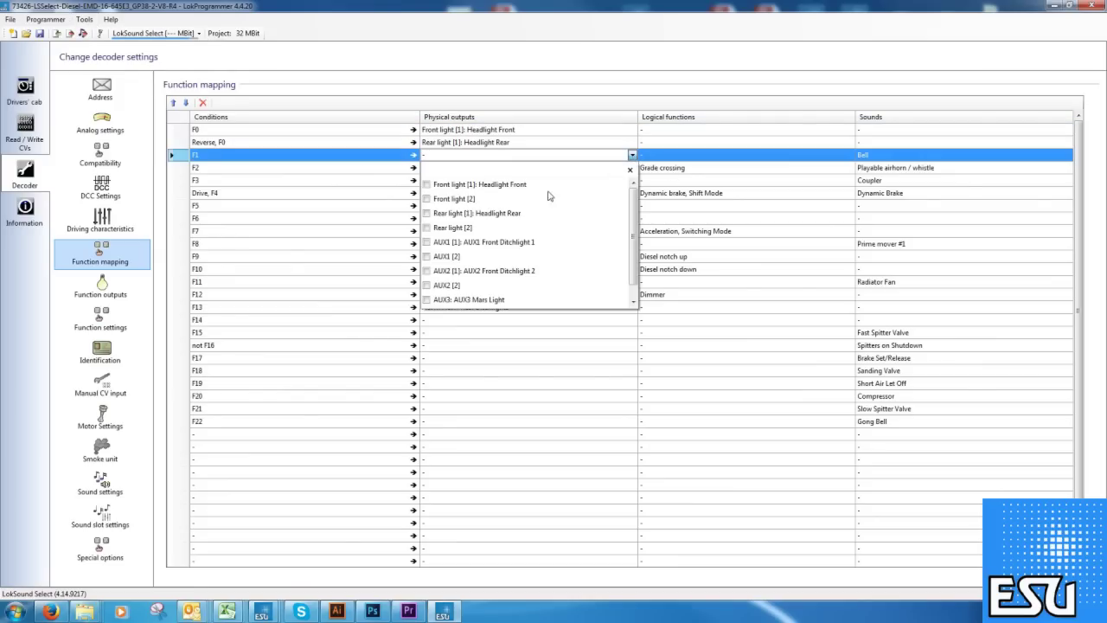
{"action": "left_click", "coordinate": [458, 200]}
{"action": "left_click", "coordinate": [630, 169]}
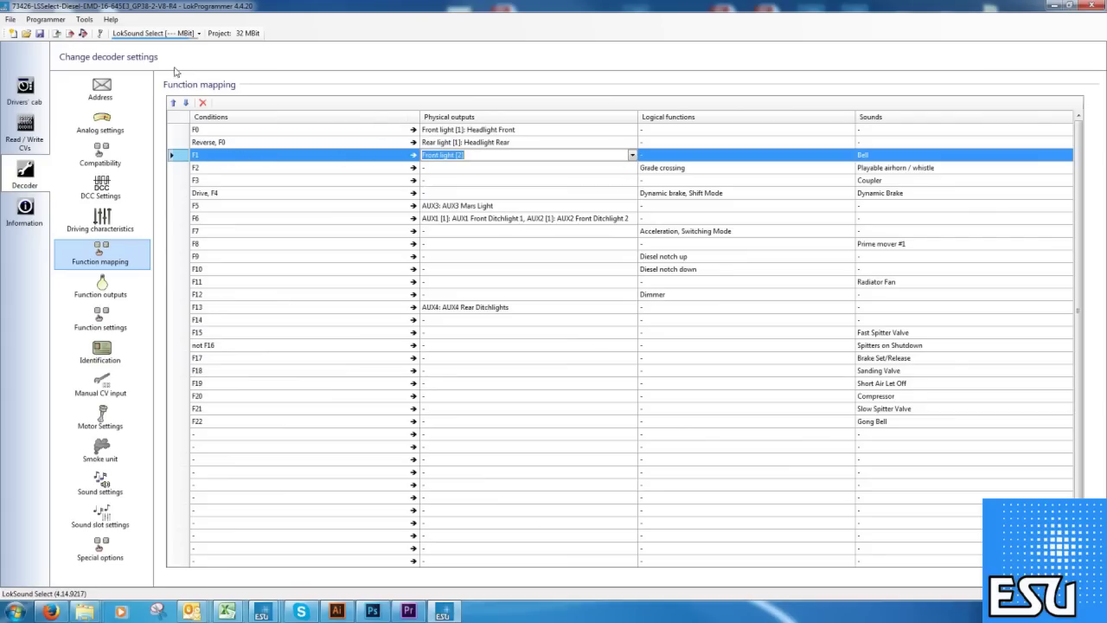
{"action": "left_click", "coordinate": [84, 19]}
{"action": "left_click", "coordinate": [112, 73]}
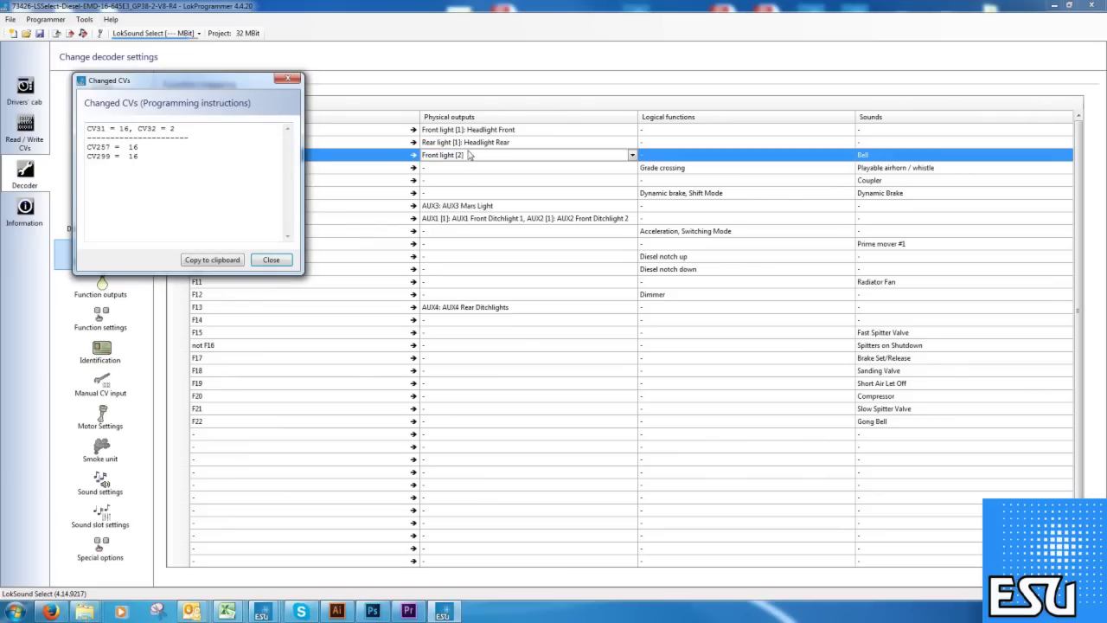
Step: Close the CVs list and remove Front light [2] from F1's physical outputs
{"action": "left_click", "coordinate": [272, 260]}
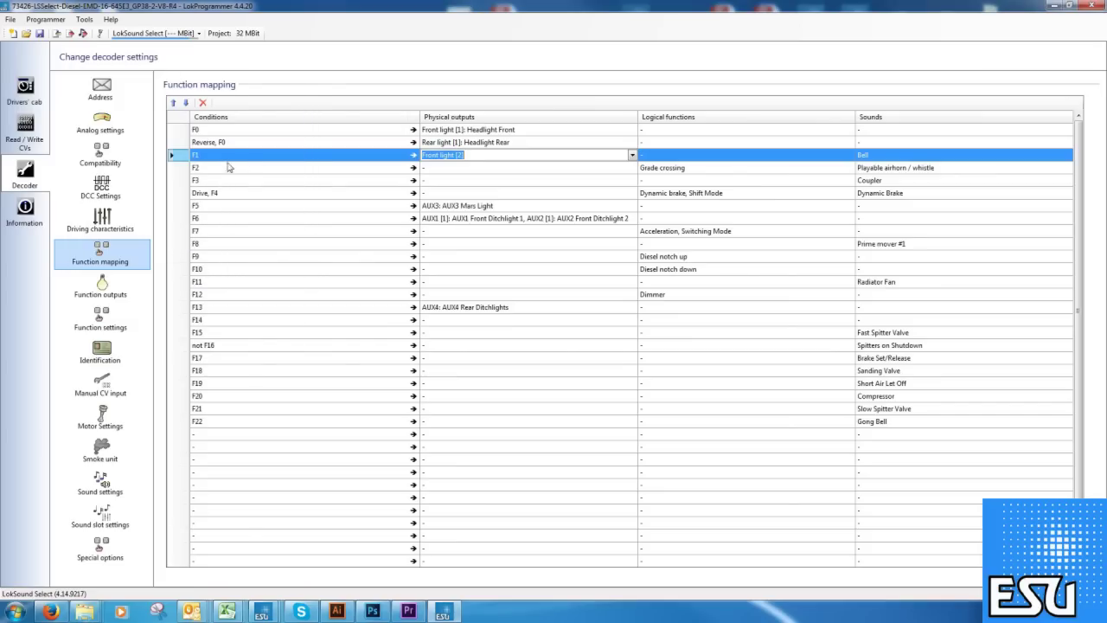
{"action": "left_click", "coordinate": [633, 156]}
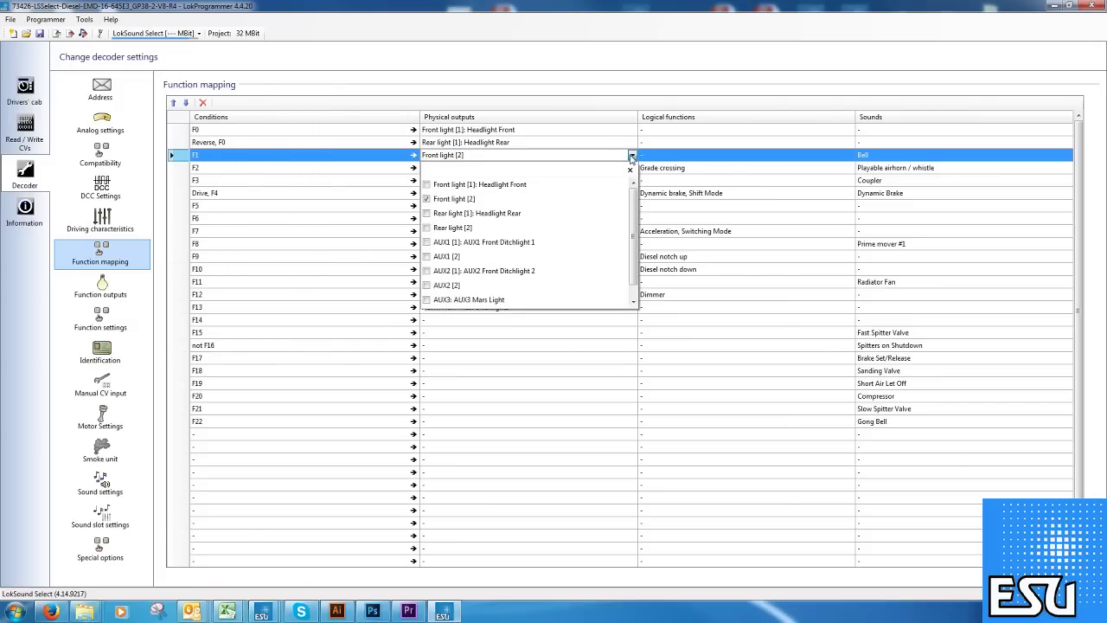
{"action": "left_click", "coordinate": [438, 203]}
{"action": "left_click", "coordinate": [630, 171]}
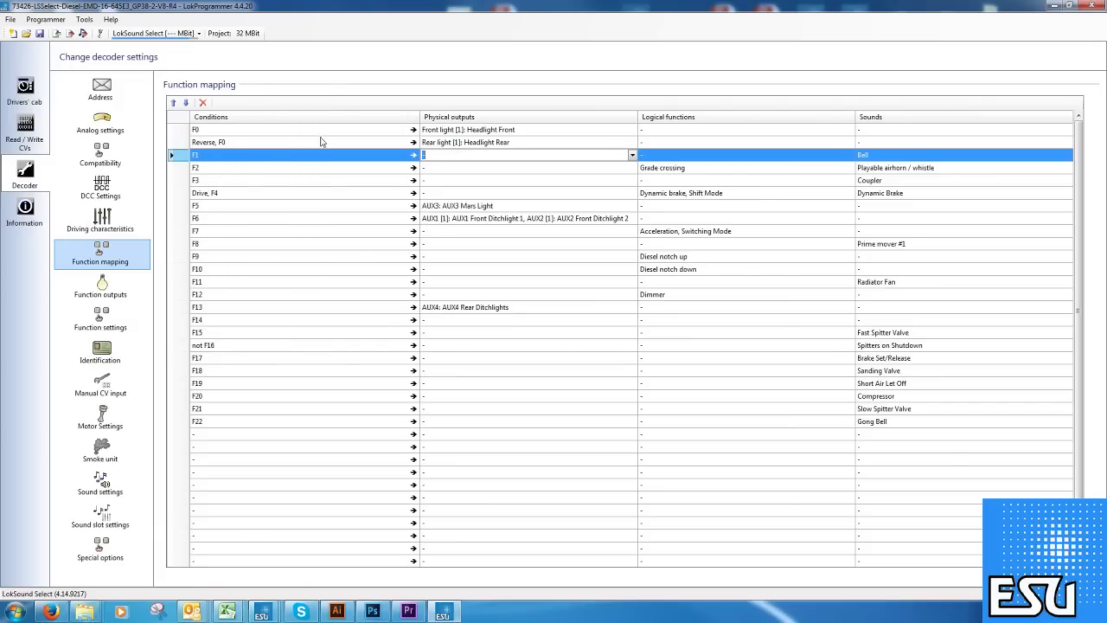
Step: Recheck the changed CVs, confirming only CV31, CV32 and CV257 remain, then close the list
{"action": "left_click", "coordinate": [84, 19]}
{"action": "left_click", "coordinate": [108, 72]}
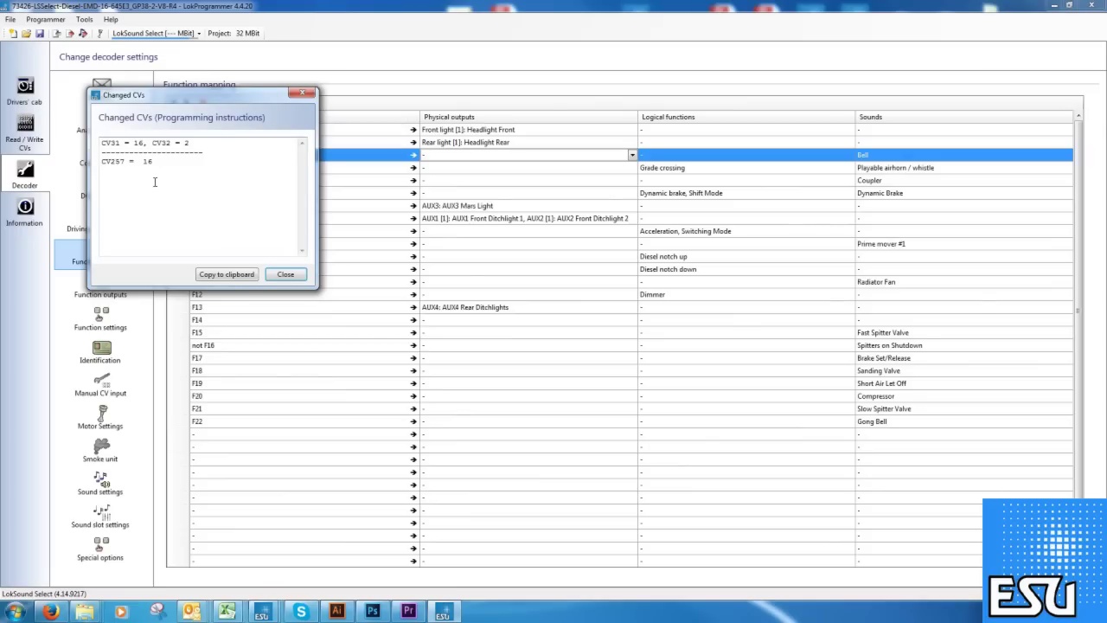
{"action": "left_click", "coordinate": [283, 275]}
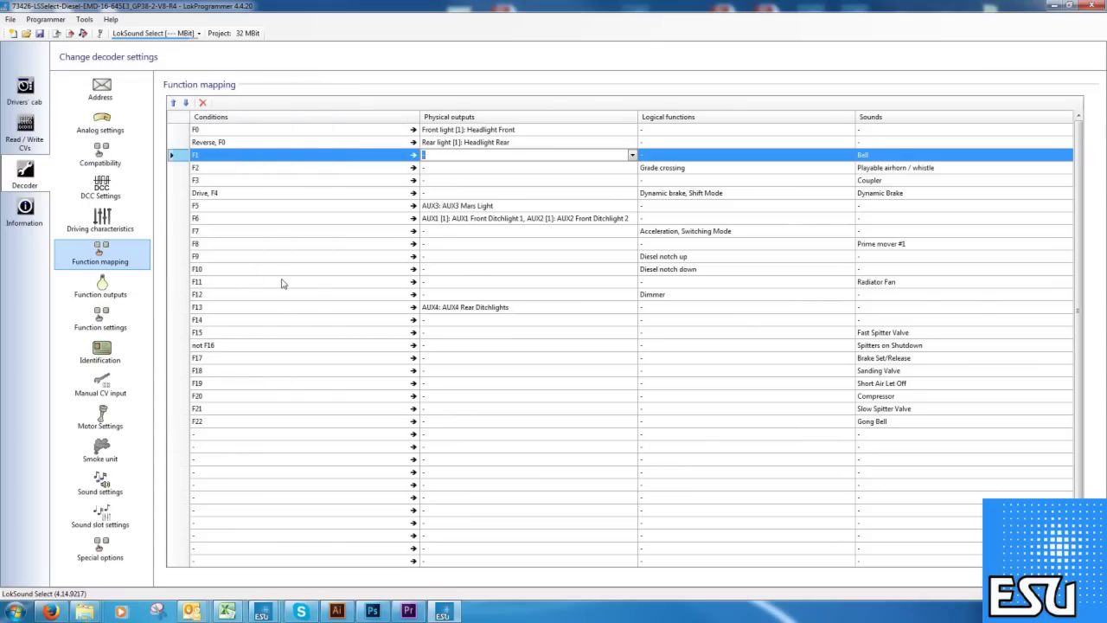